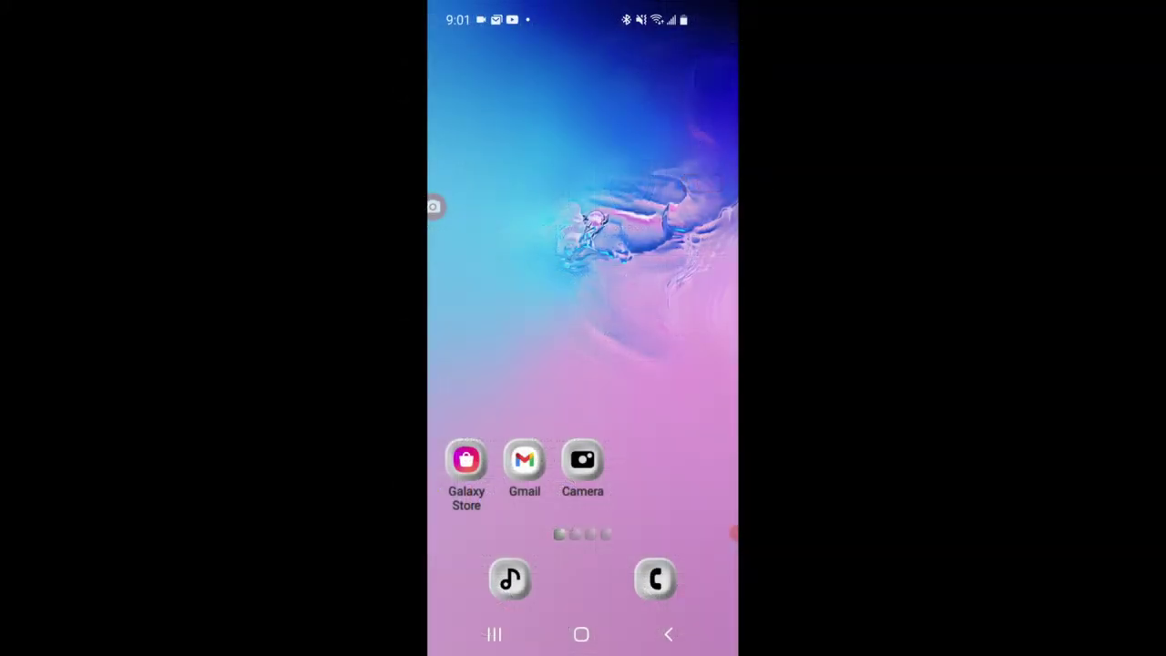
In the Play Store app, search for 'md221' and filter the results to Watch.
drag(583, 410, 583, 182)
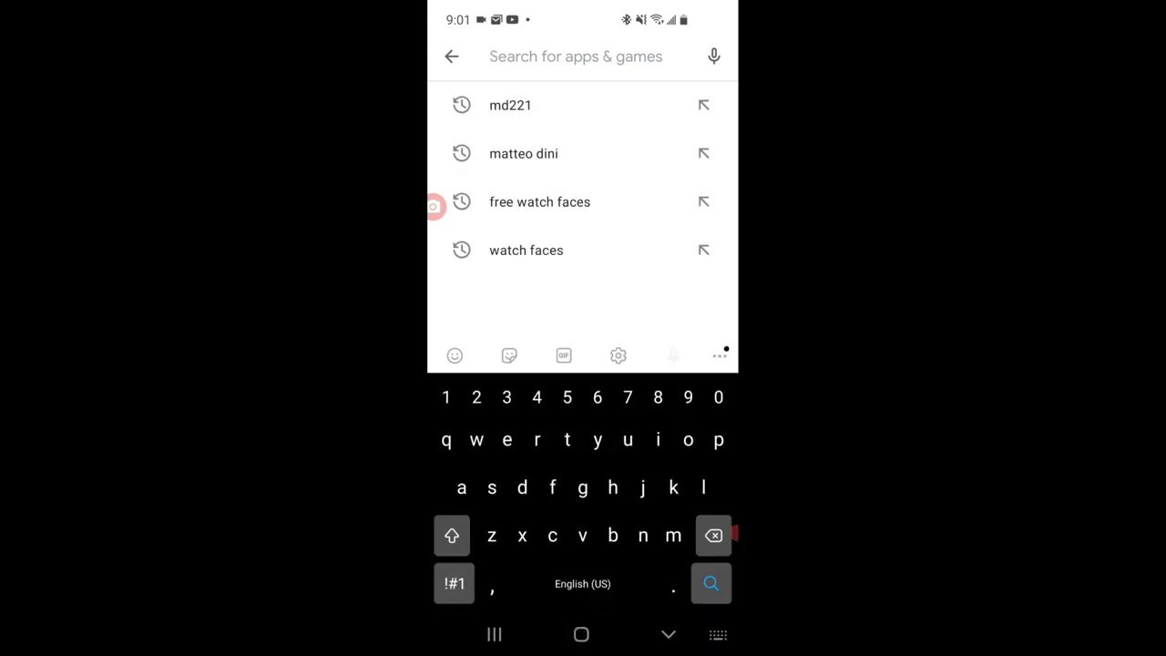
text(md2)
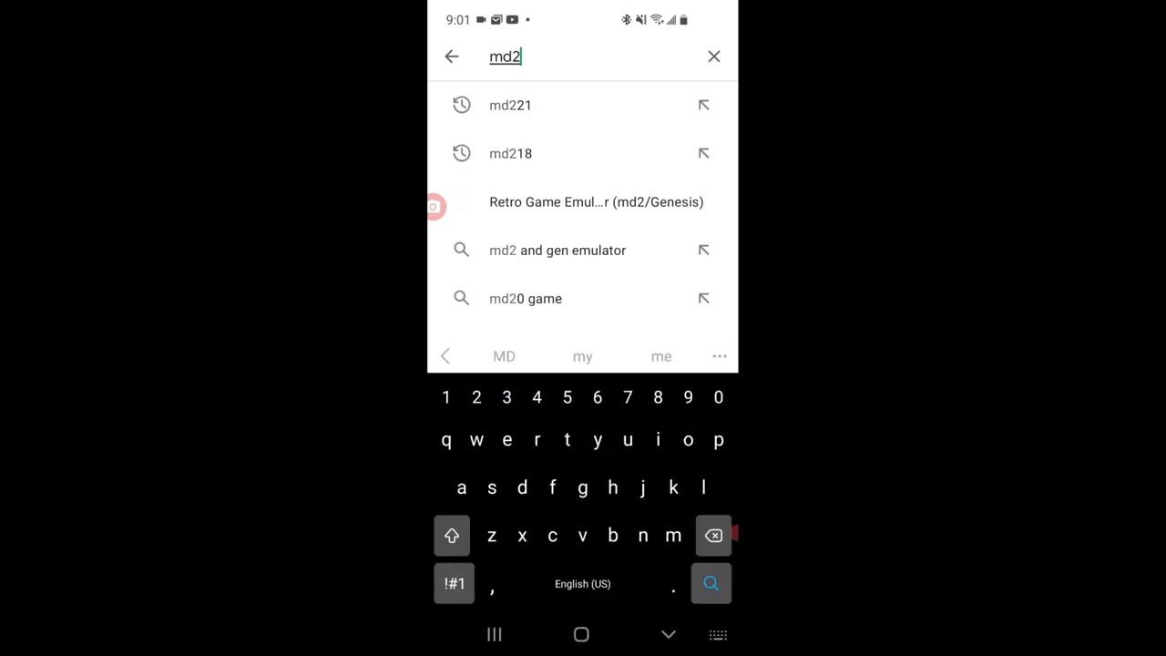
text(21)
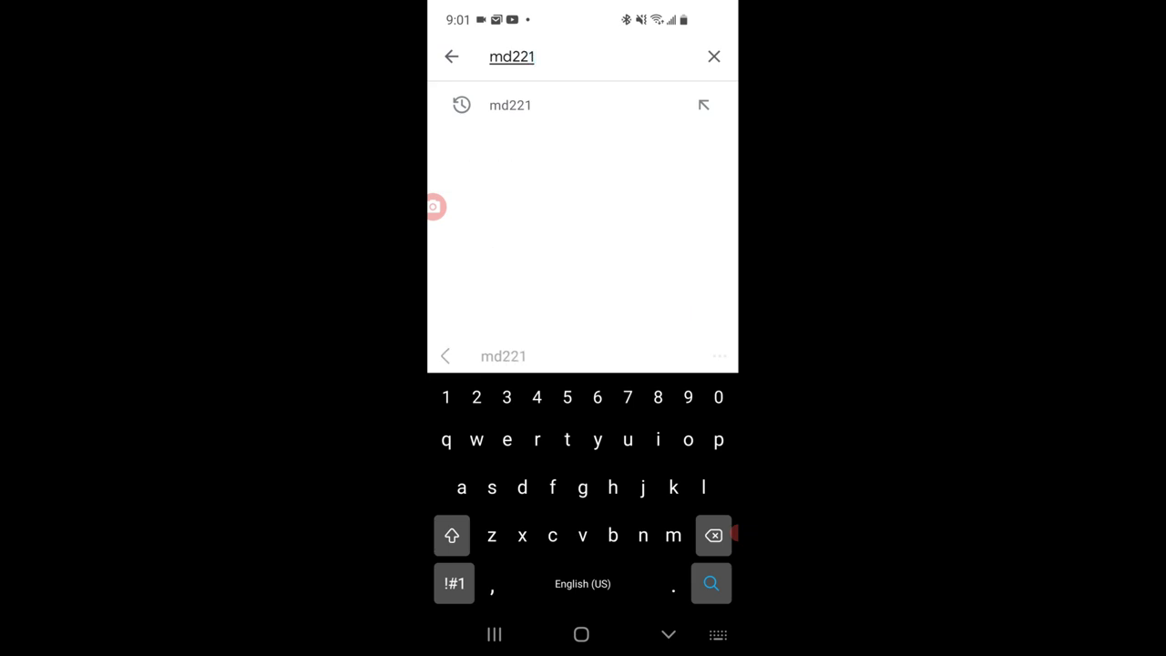
click(711, 584)
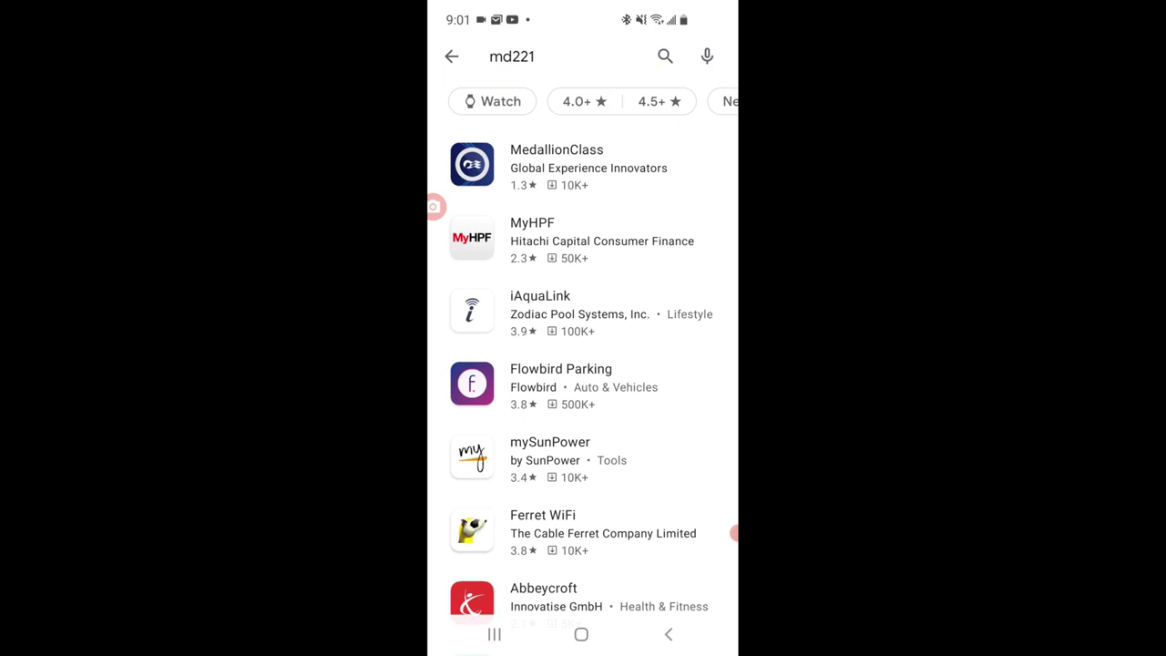
click(492, 101)
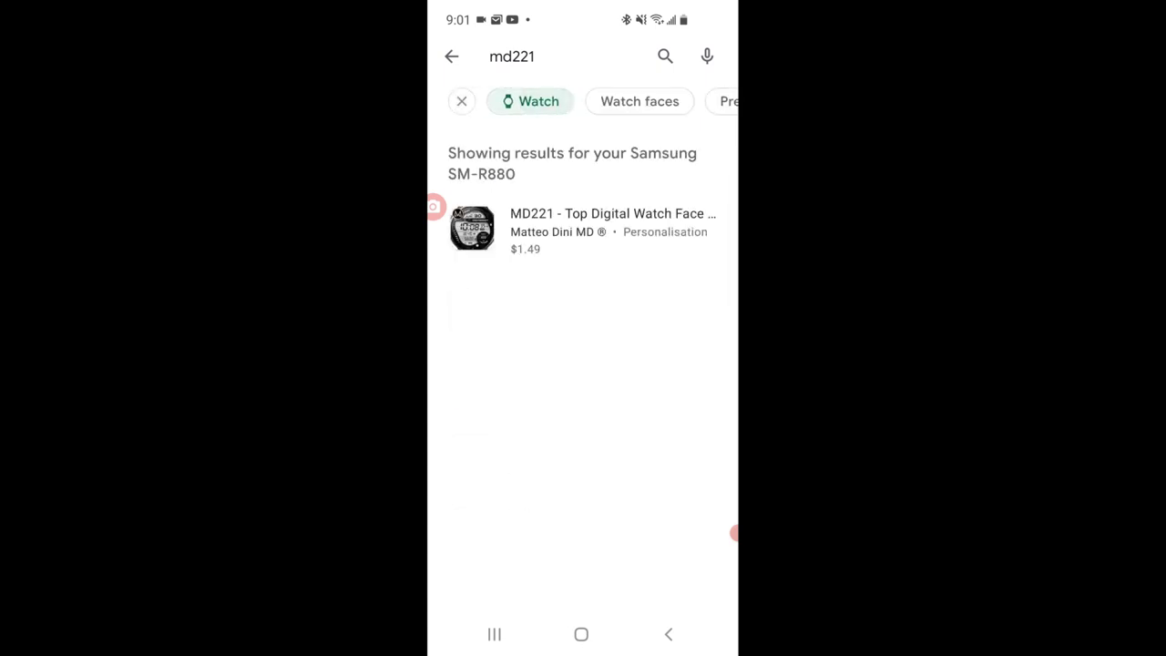
Review the MD221 watch face page and its developer page, checking compatibility and the $1.49 price.
click(583, 229)
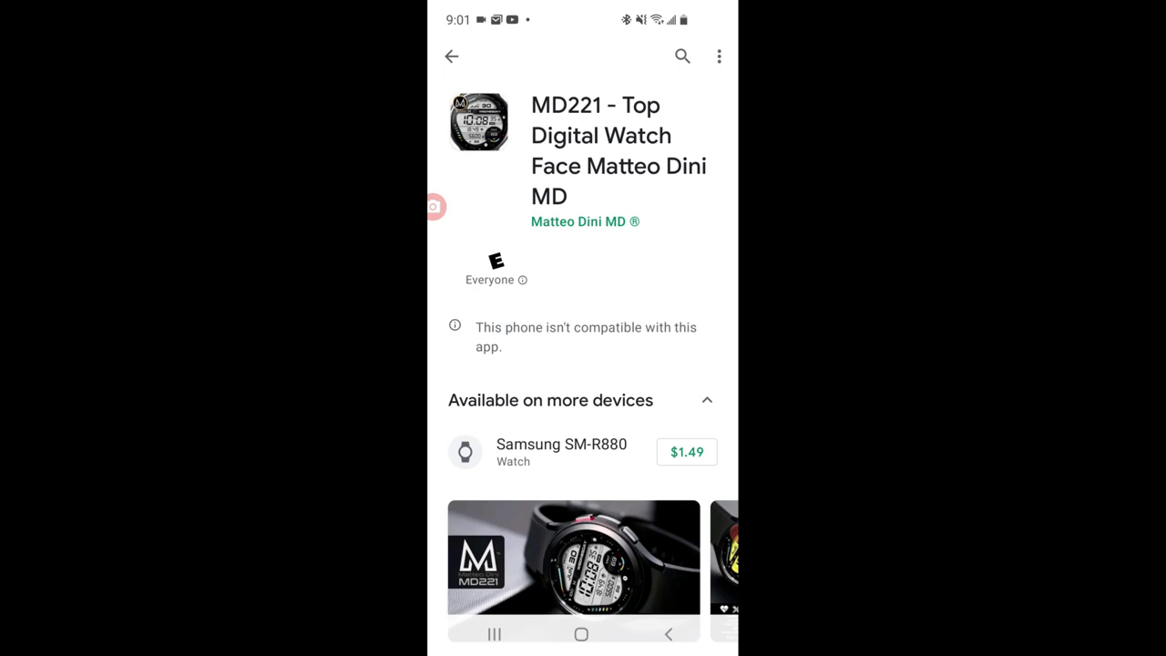
click(585, 222)
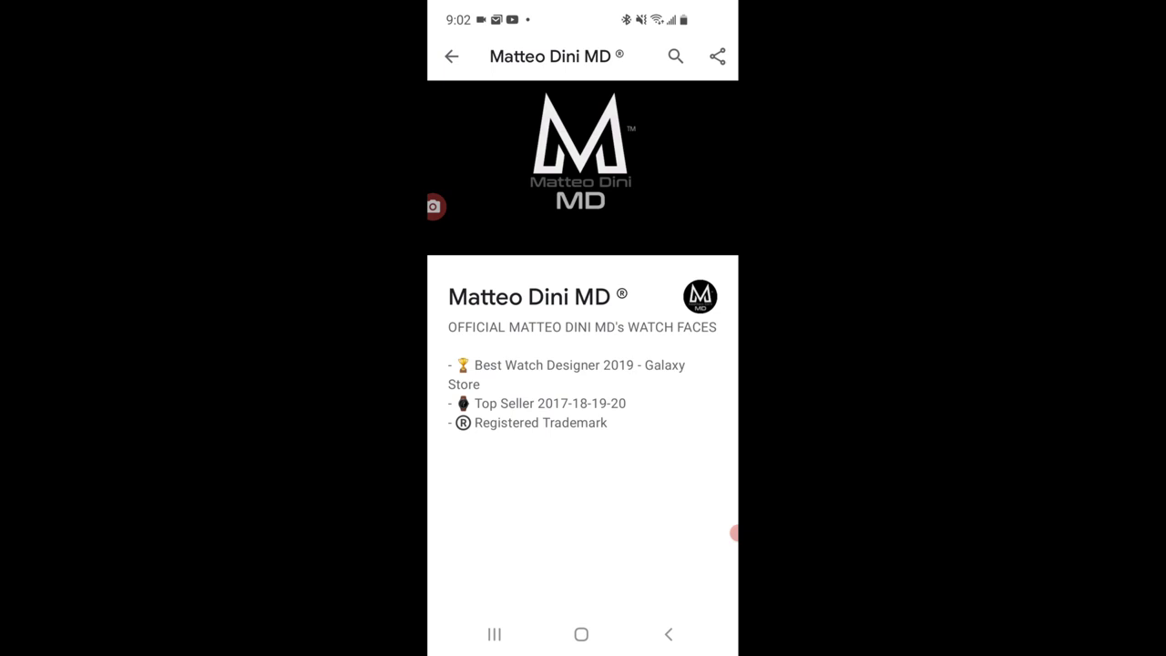
click(451, 56)
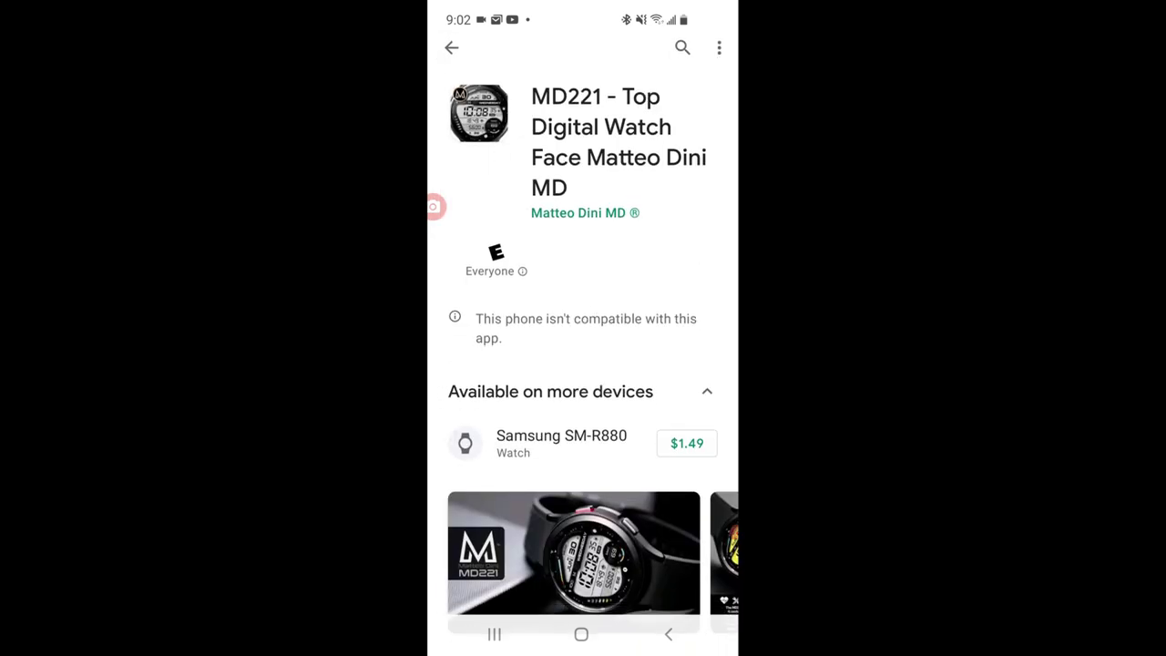
scroll(583, 364, down, 3)
scroll(583, 364, down, 2)
scroll(583, 364, down, 2)
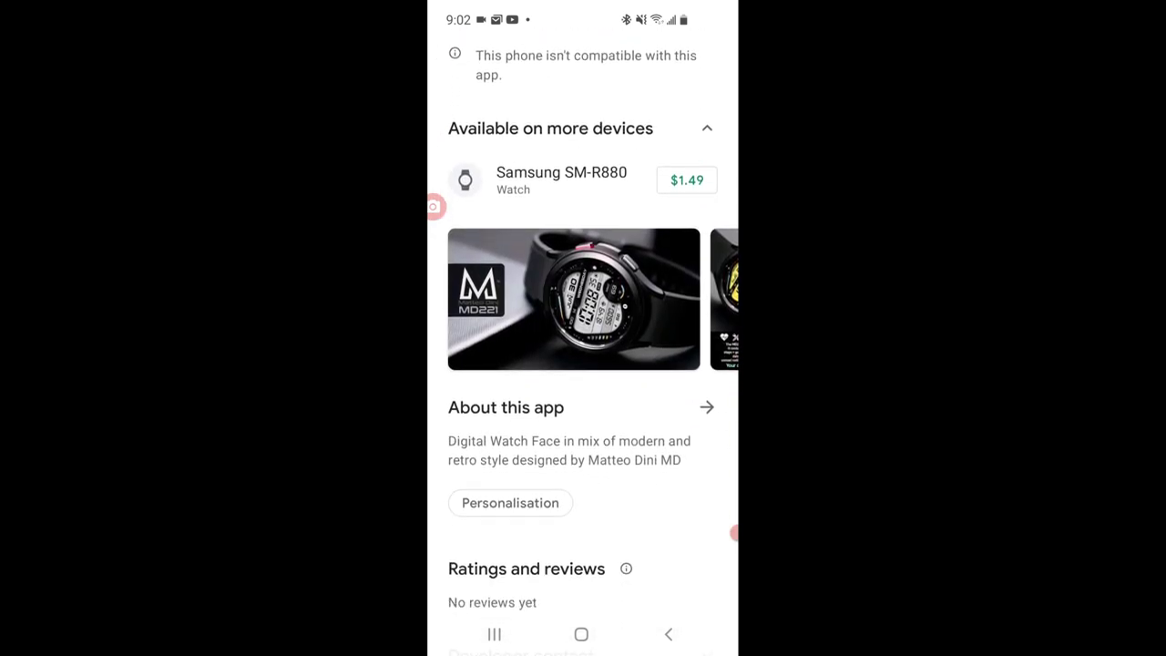
scroll(583, 364, down, 2)
scroll(583, 365, up, 2)
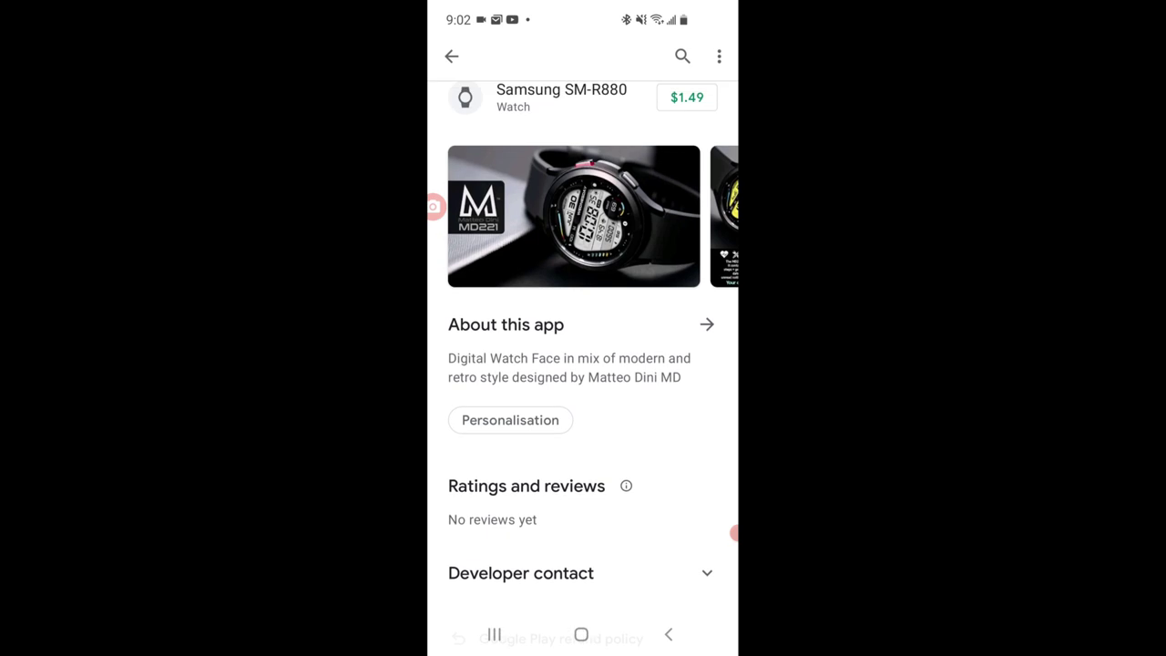
scroll(583, 364, up, 3)
scroll(583, 365, up, 2)
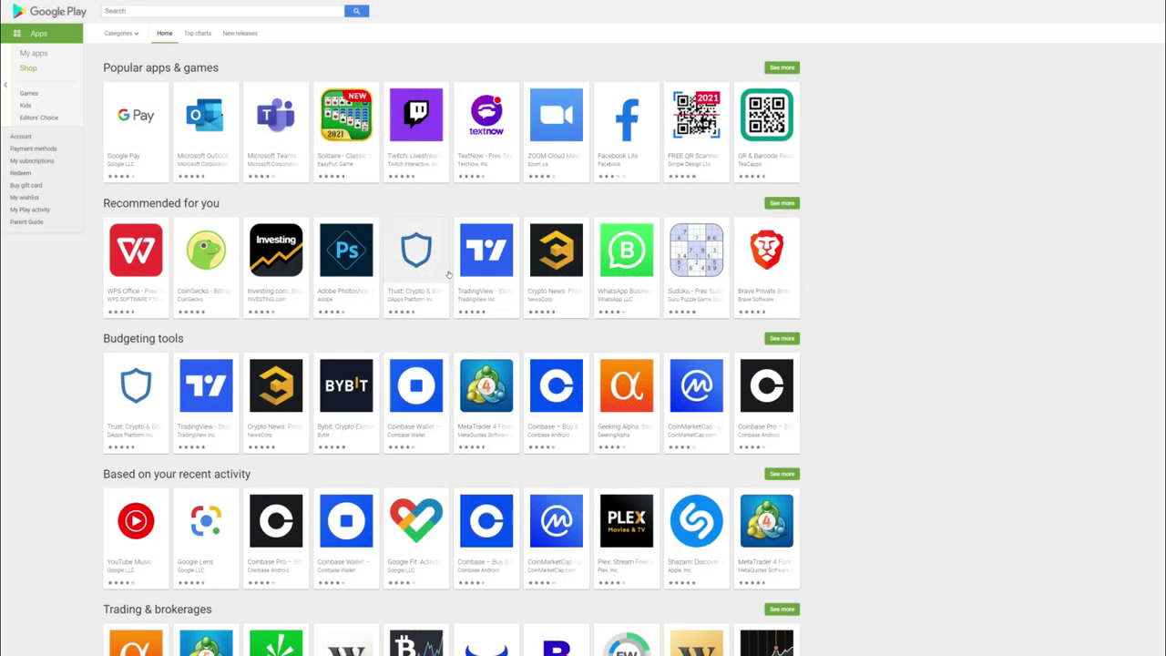
Search play.google.com for 'md221' and open the content type and device filters.
click(182, 10)
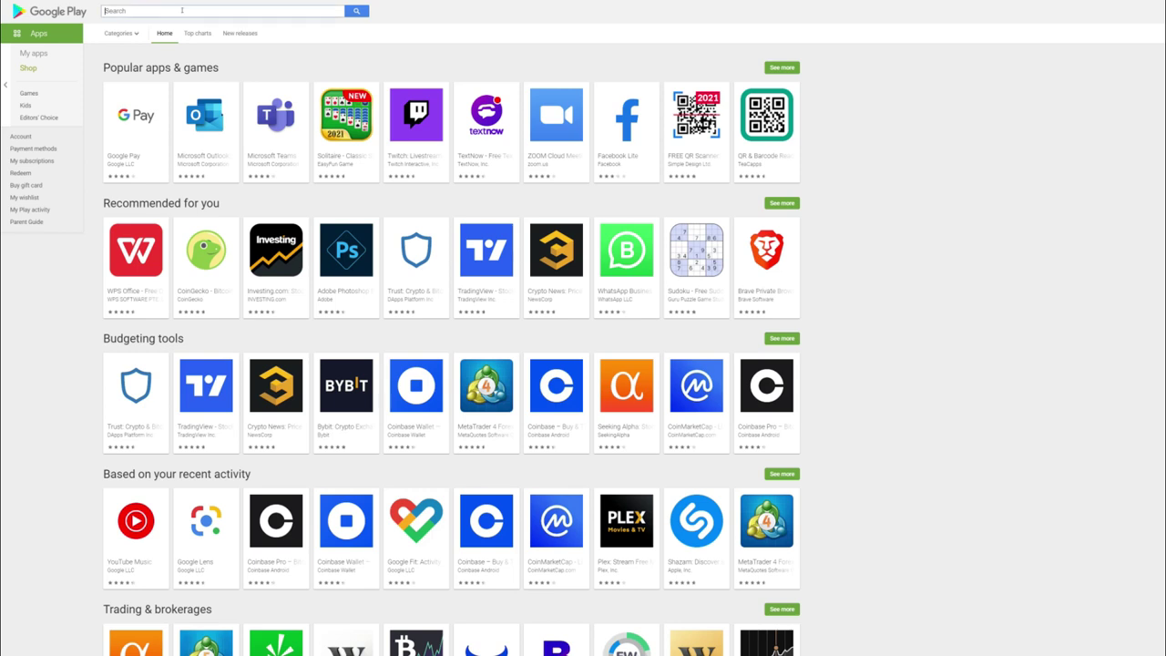
text(md22)
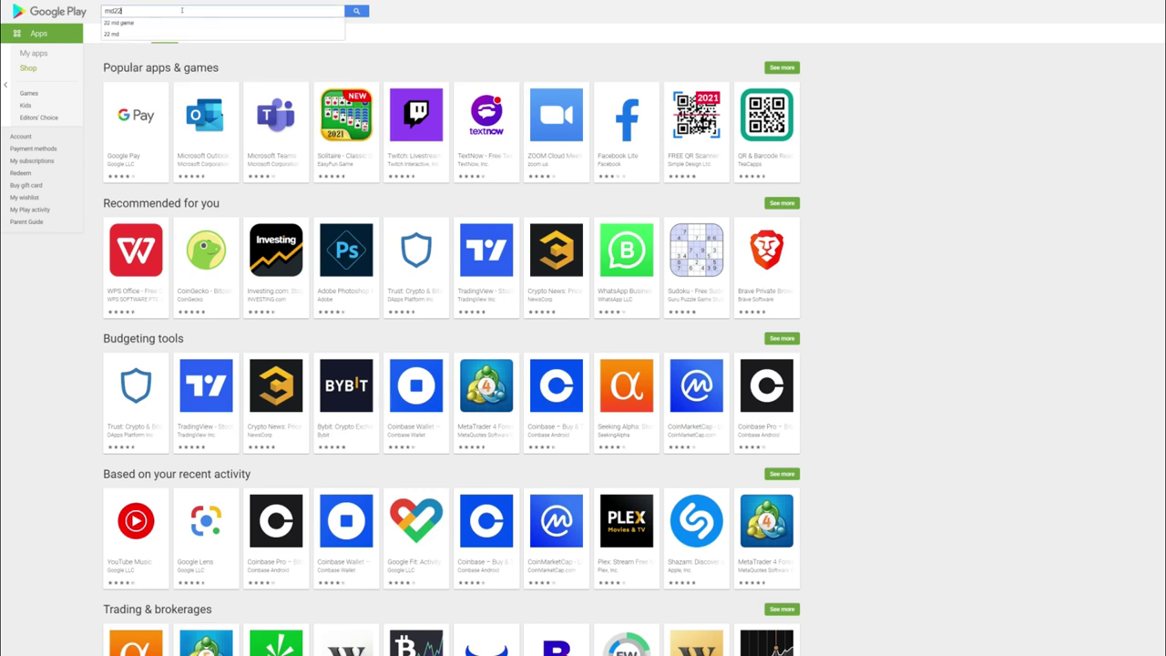
text(1)
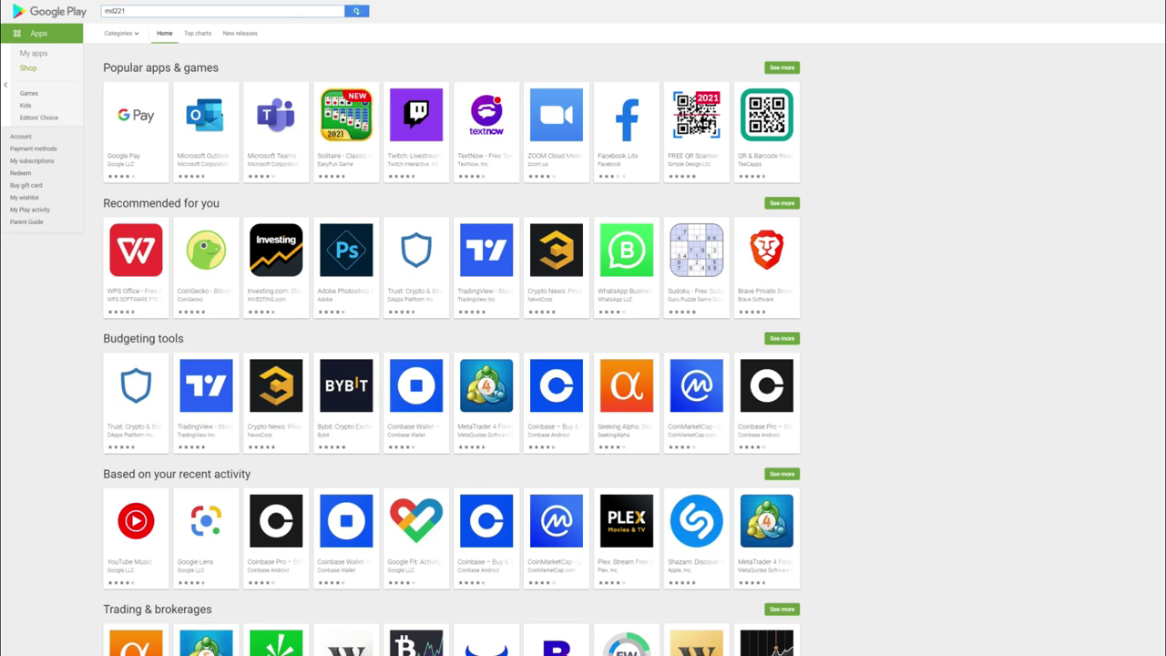
click(355, 11)
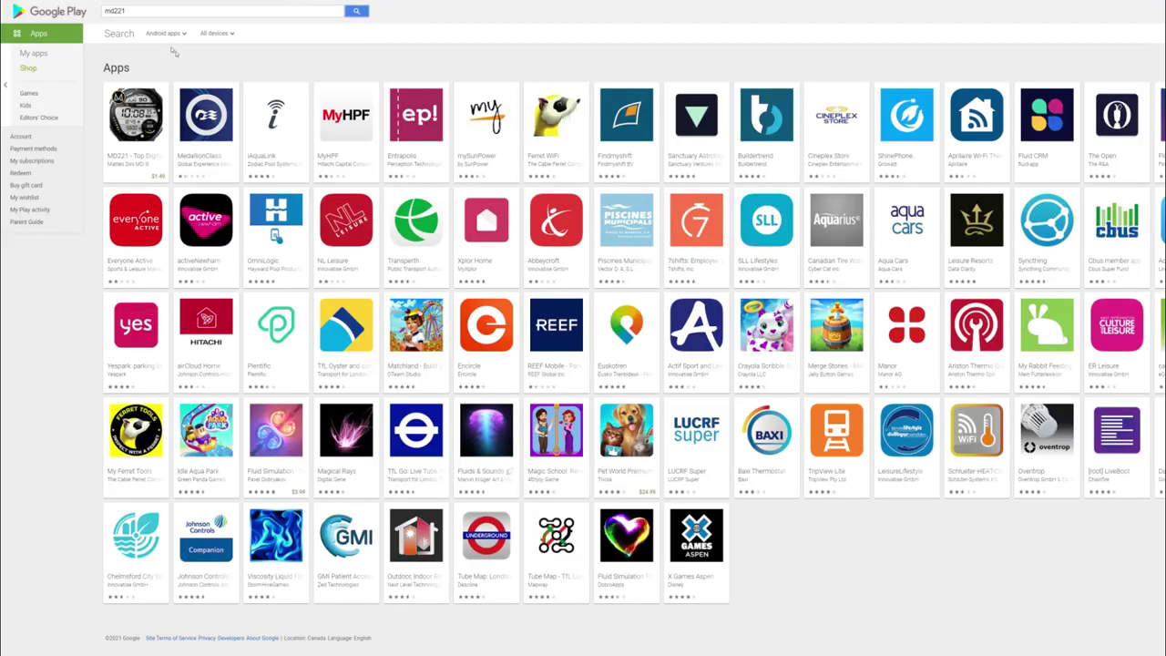
click(185, 33)
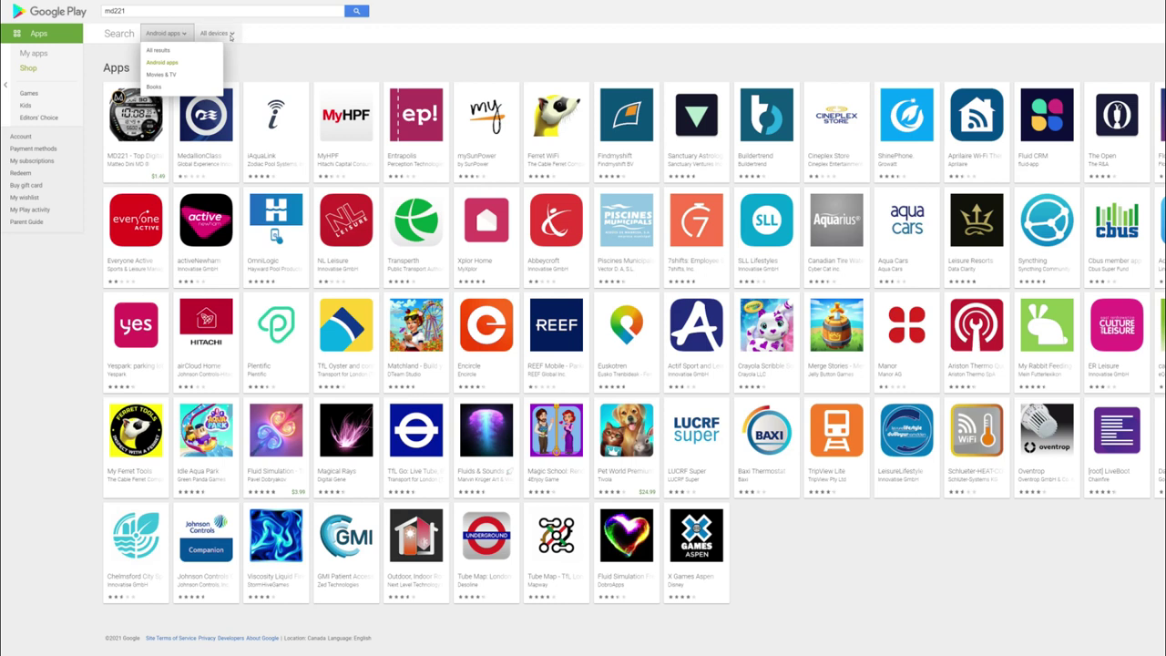
click(231, 34)
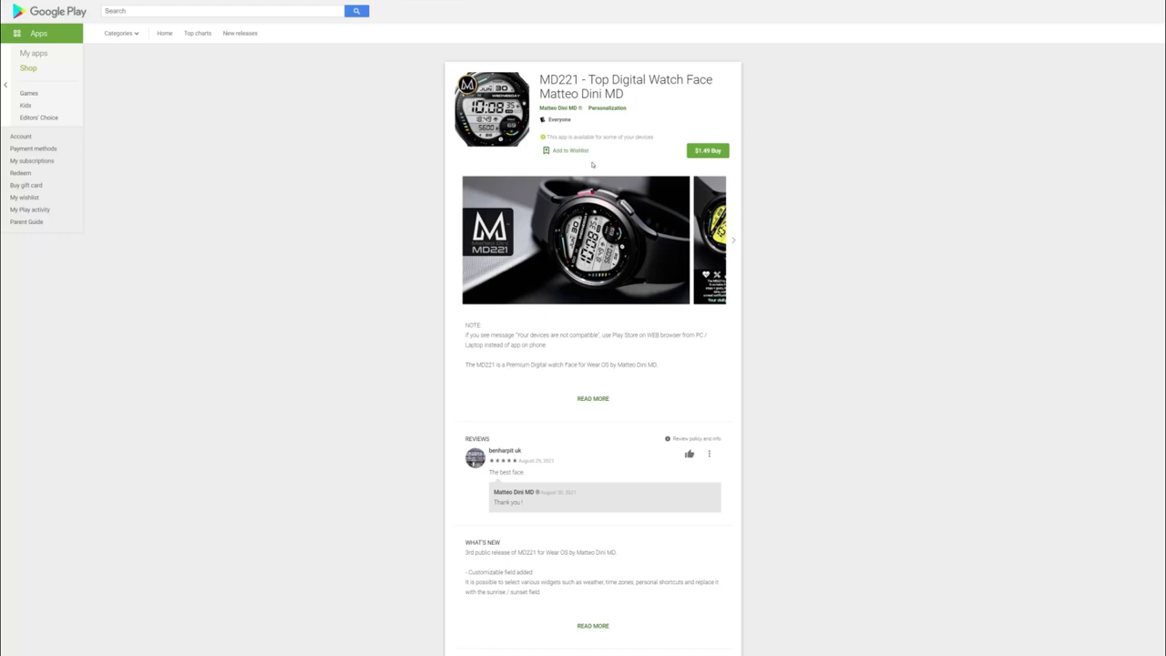
scroll(593, 151, down, 2)
scroll(593, 152, down, 2)
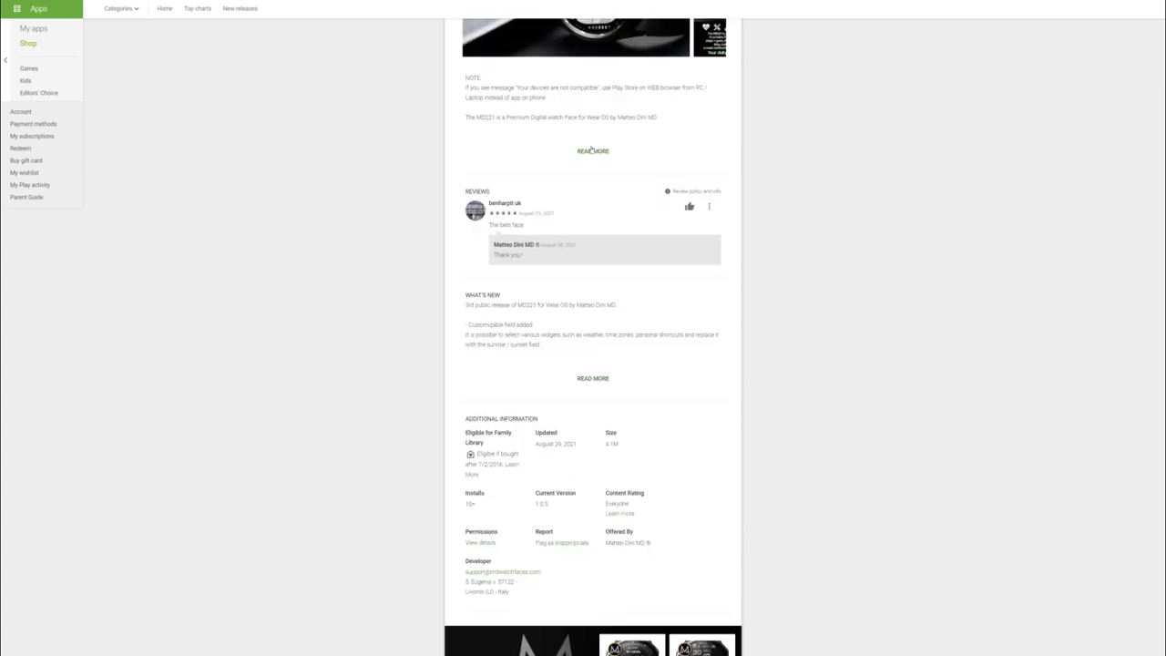
scroll(593, 151, down, 1)
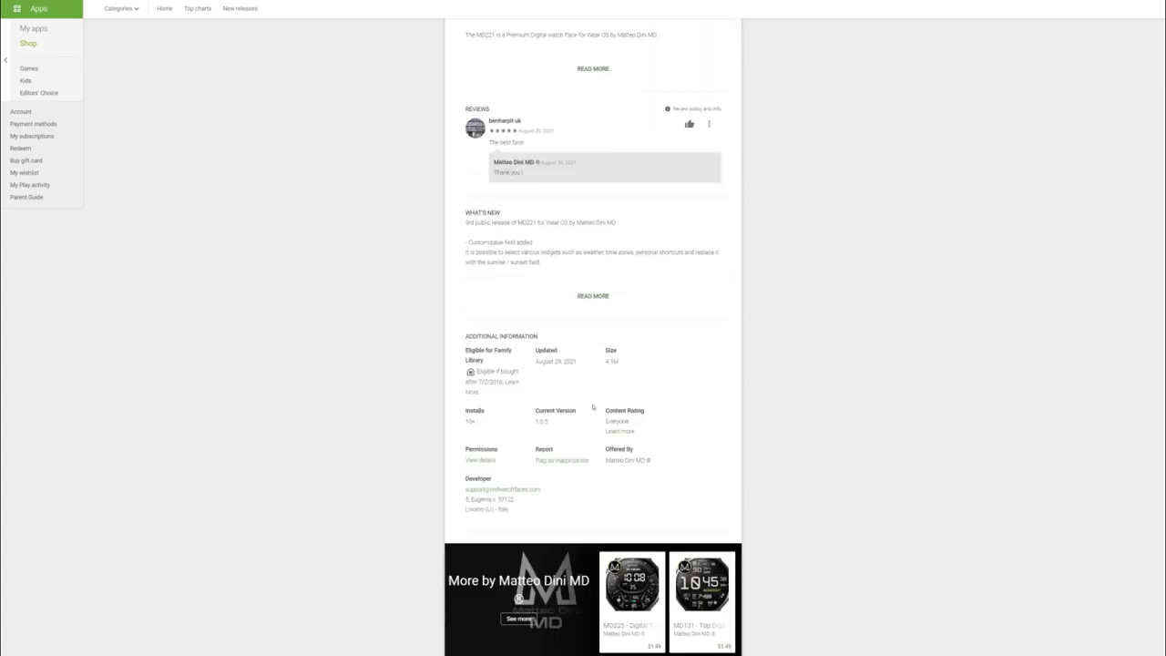
scroll(576, 480, down, 1)
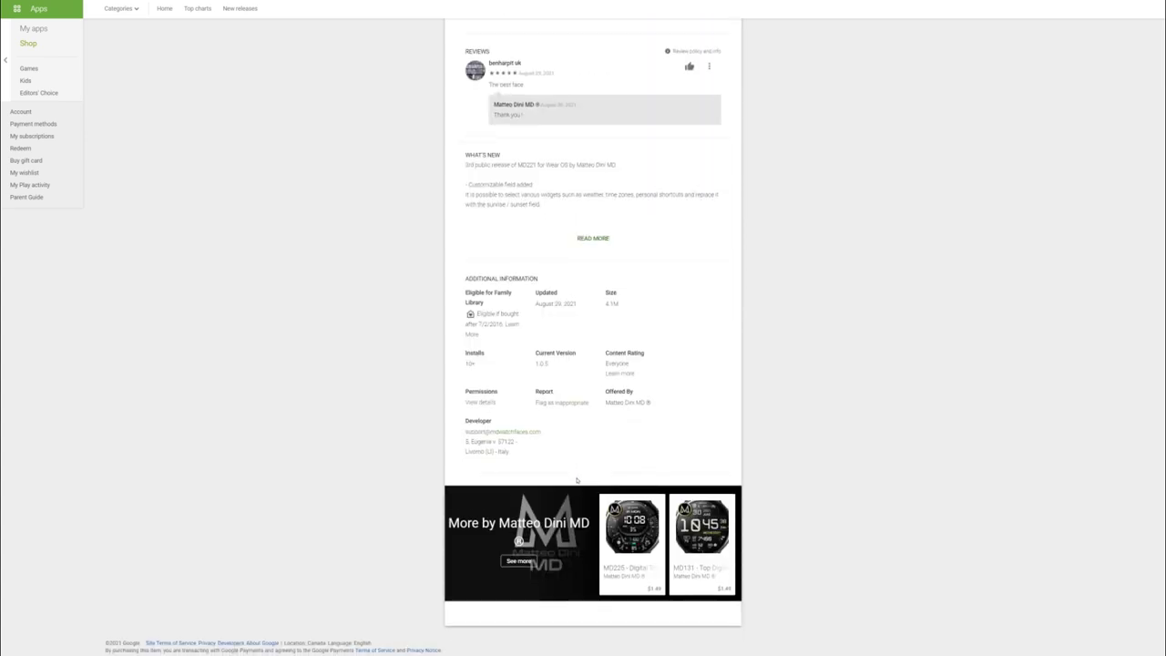
scroll(577, 481, up, 2)
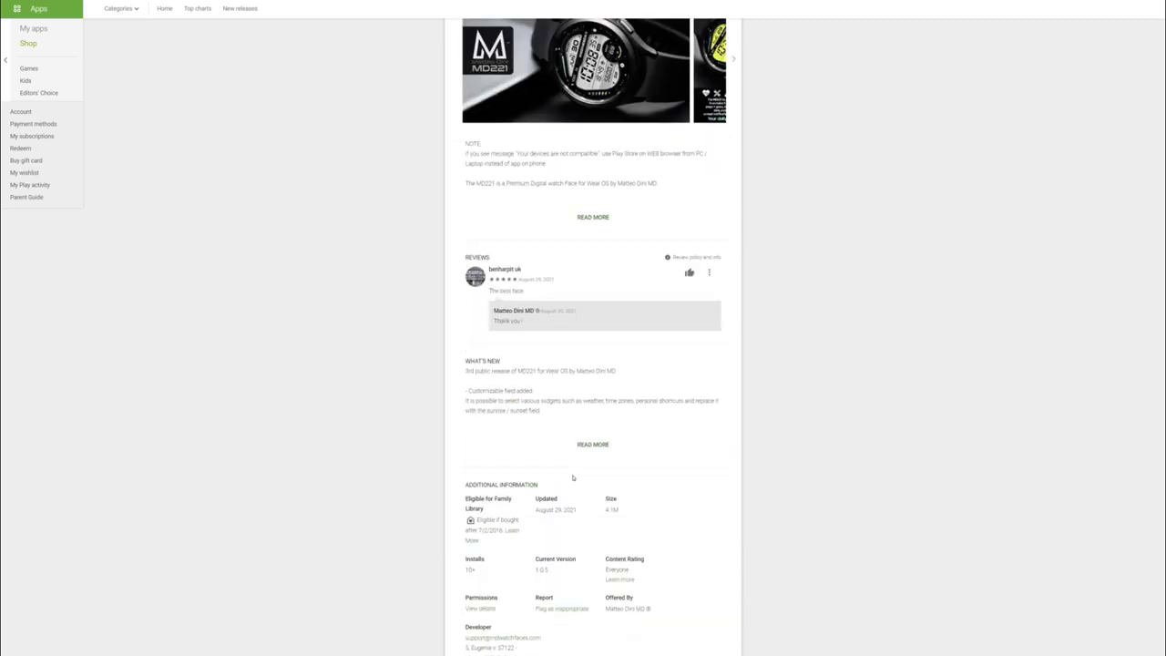
scroll(574, 469, up, 3)
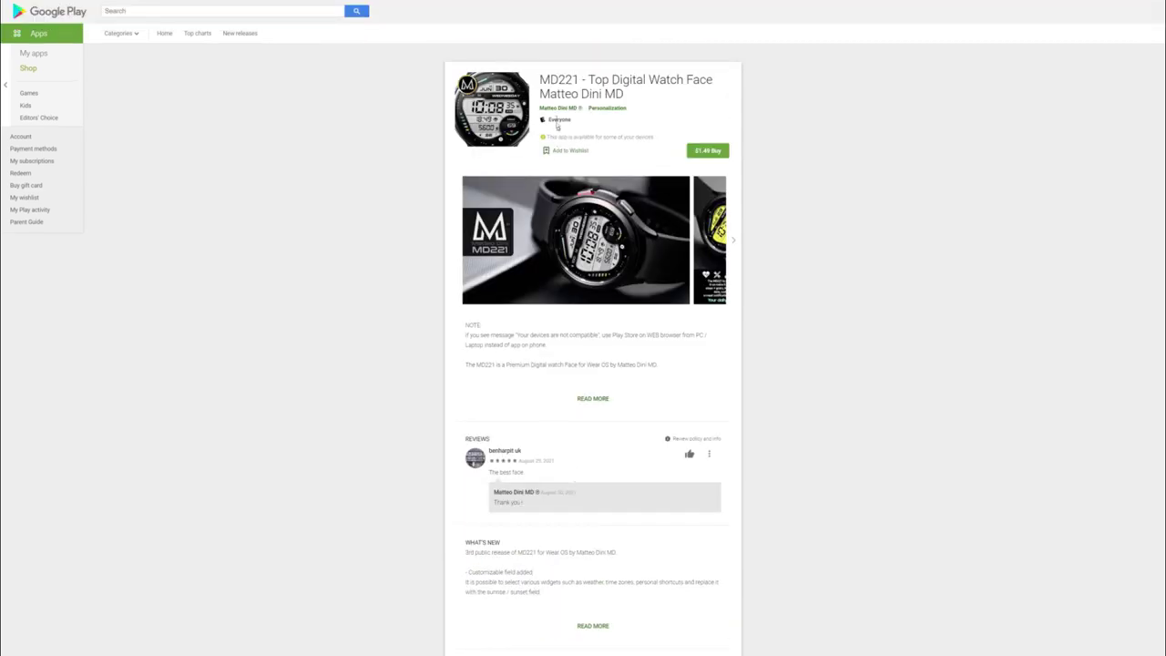
click(557, 110)
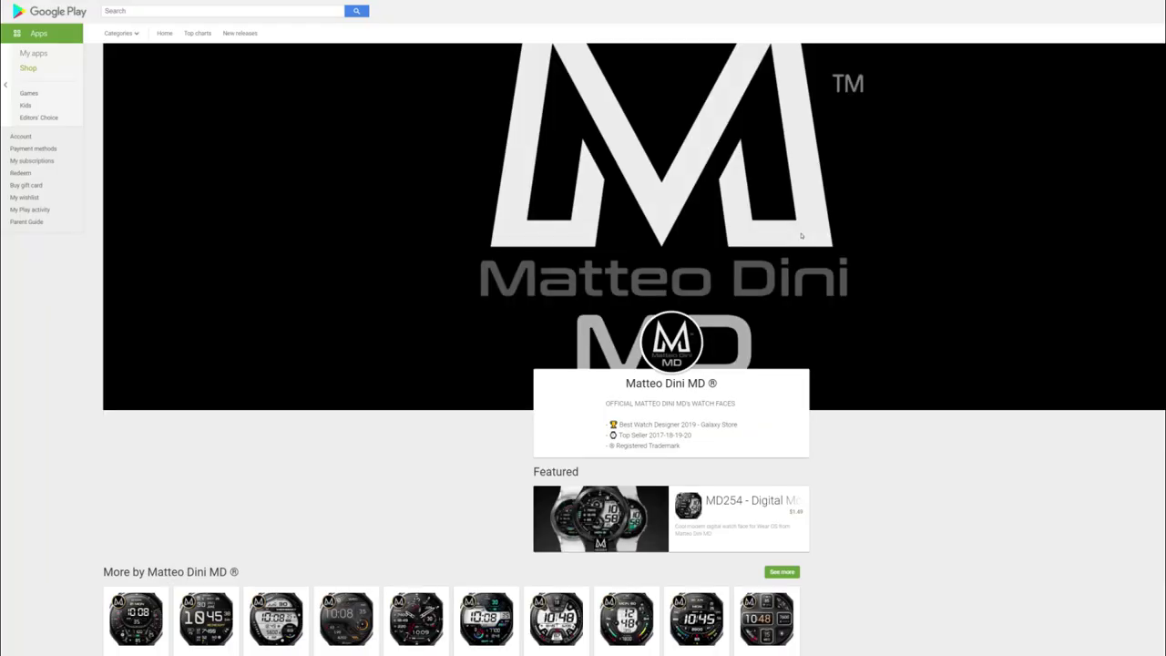
scroll(894, 199, down, 2)
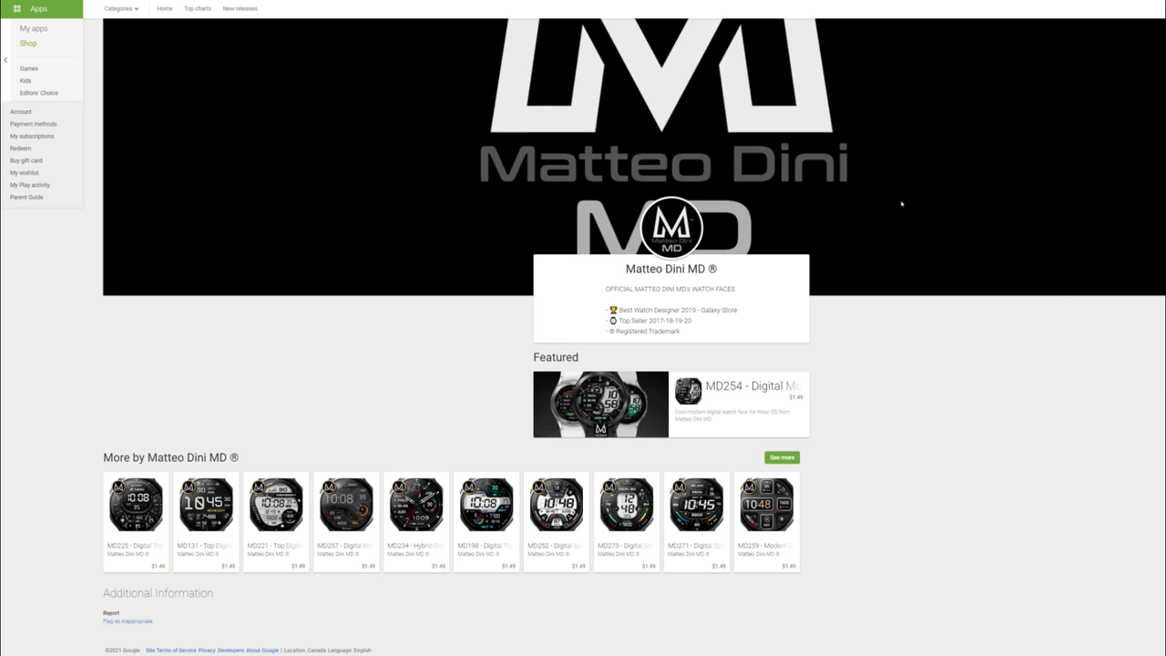
scroll(902, 203, up, 2)
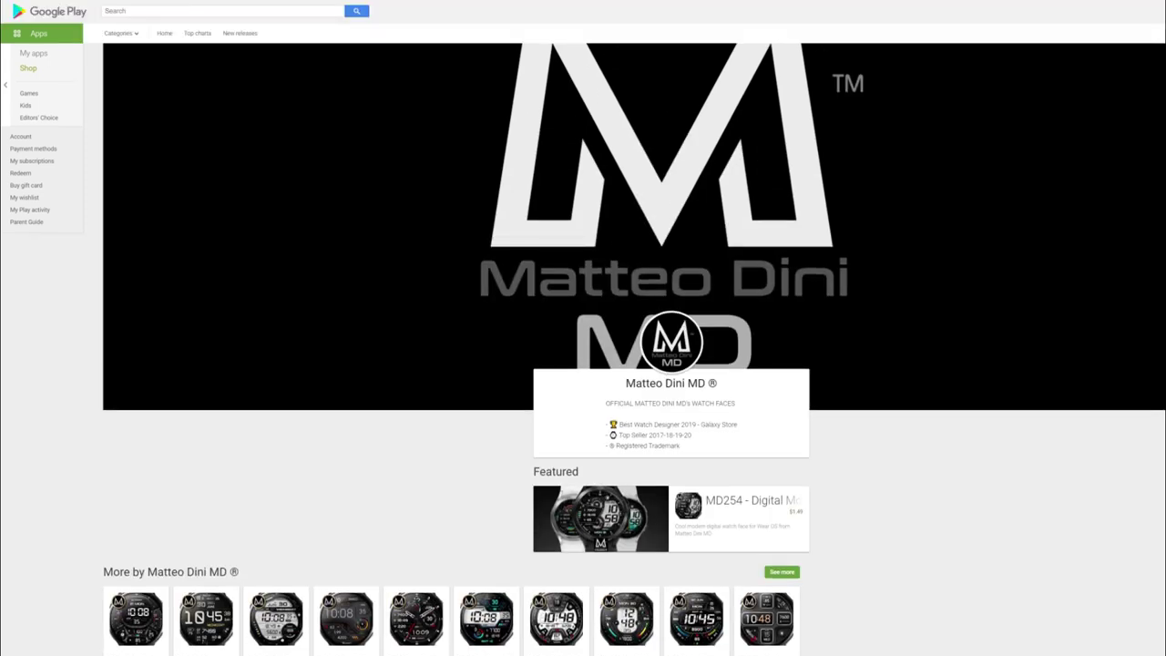
Buy MD221 for $1.49 for the Samsung SM-R880 watch, choosing Redeem code as payment.
click(276, 619)
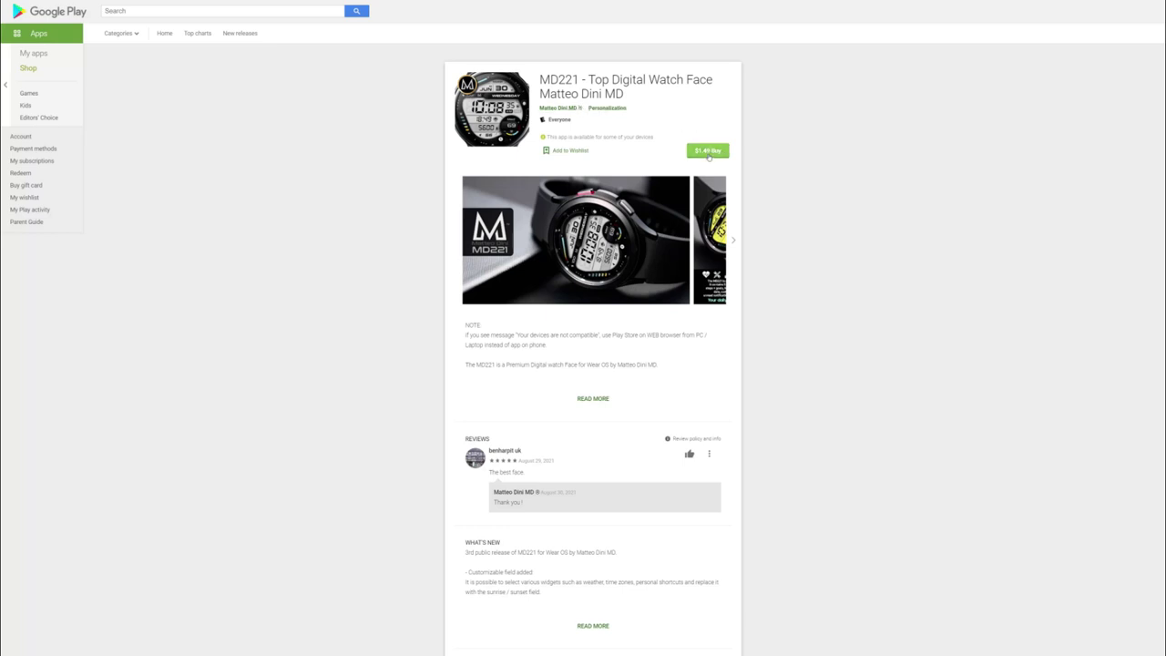
click(709, 156)
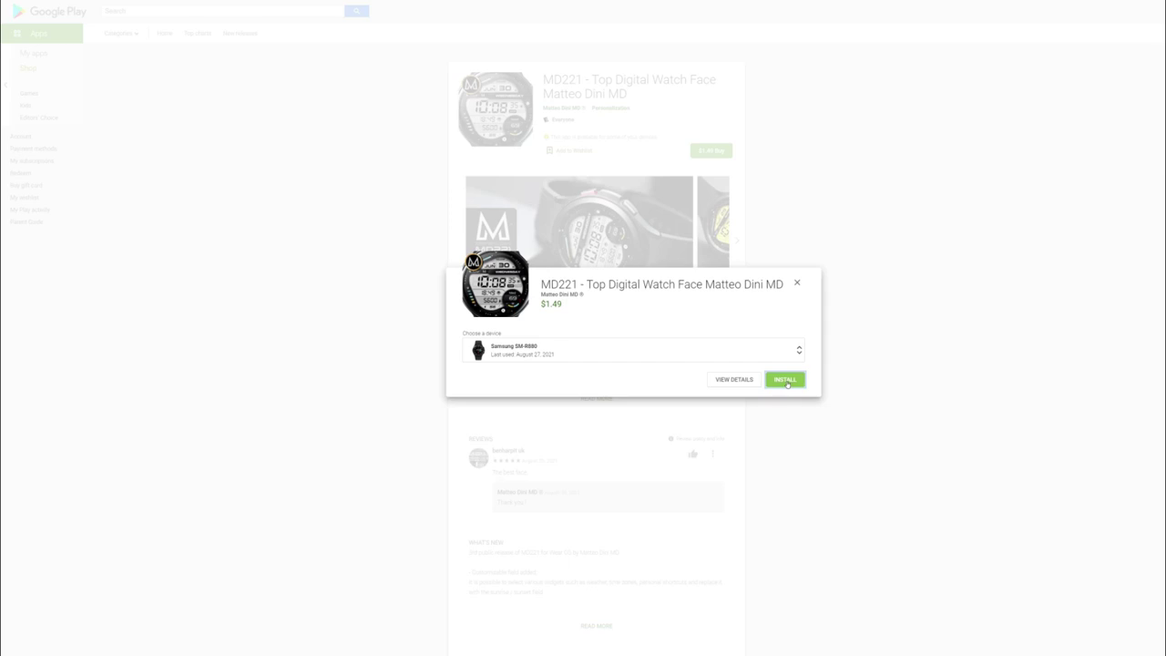
click(785, 381)
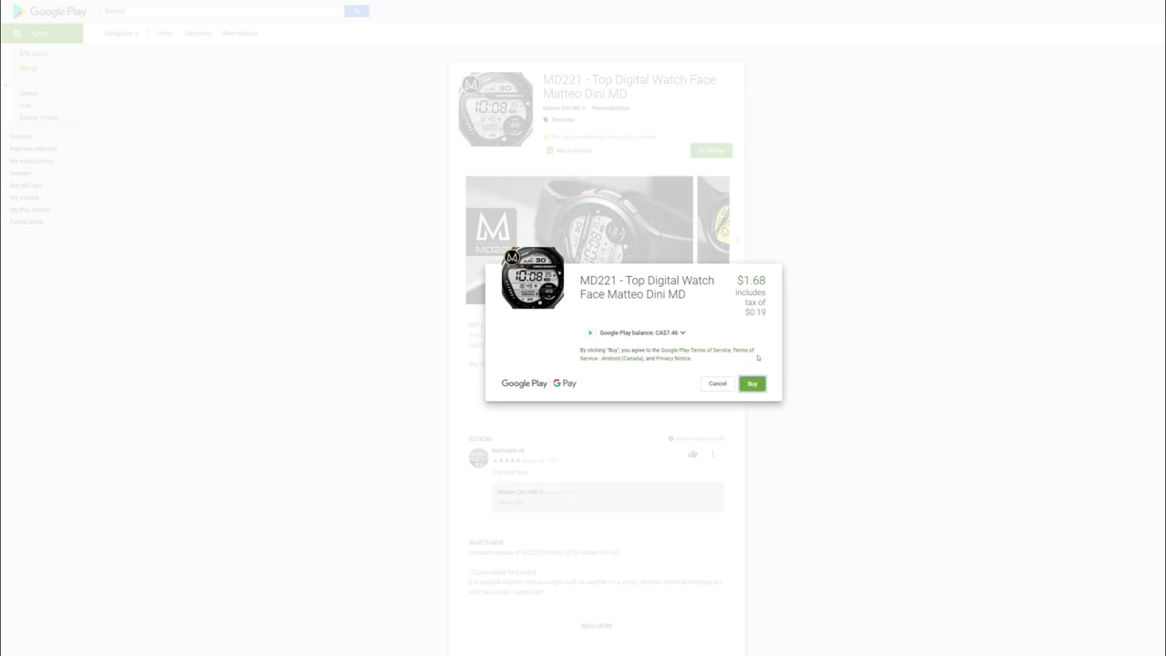
click(682, 335)
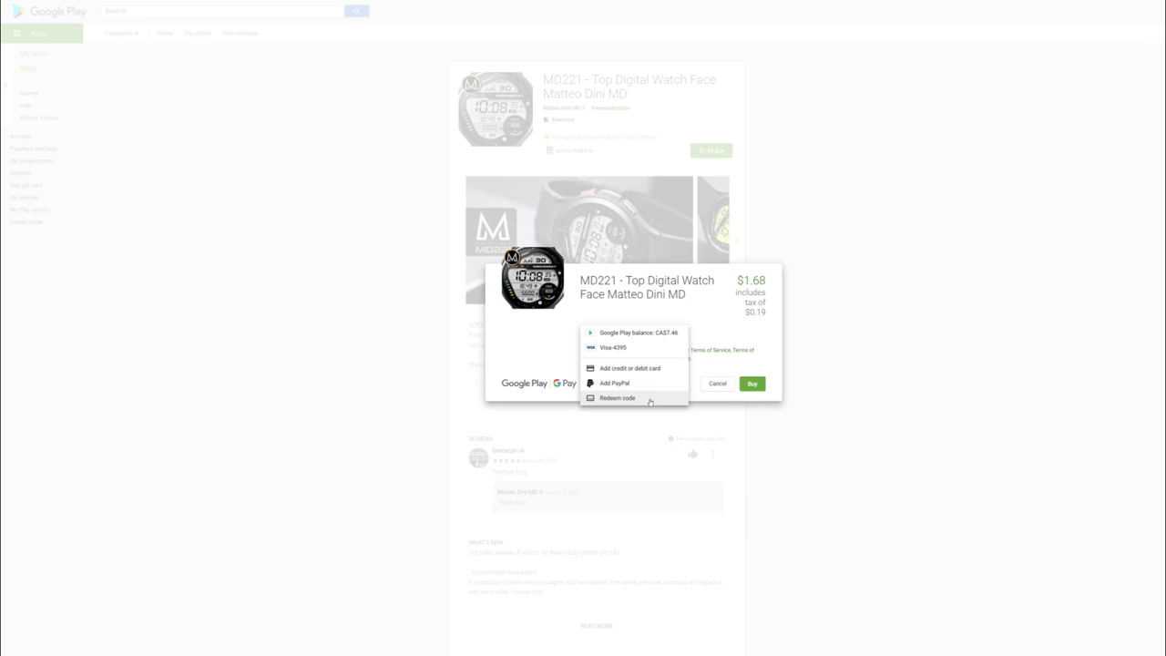
click(649, 399)
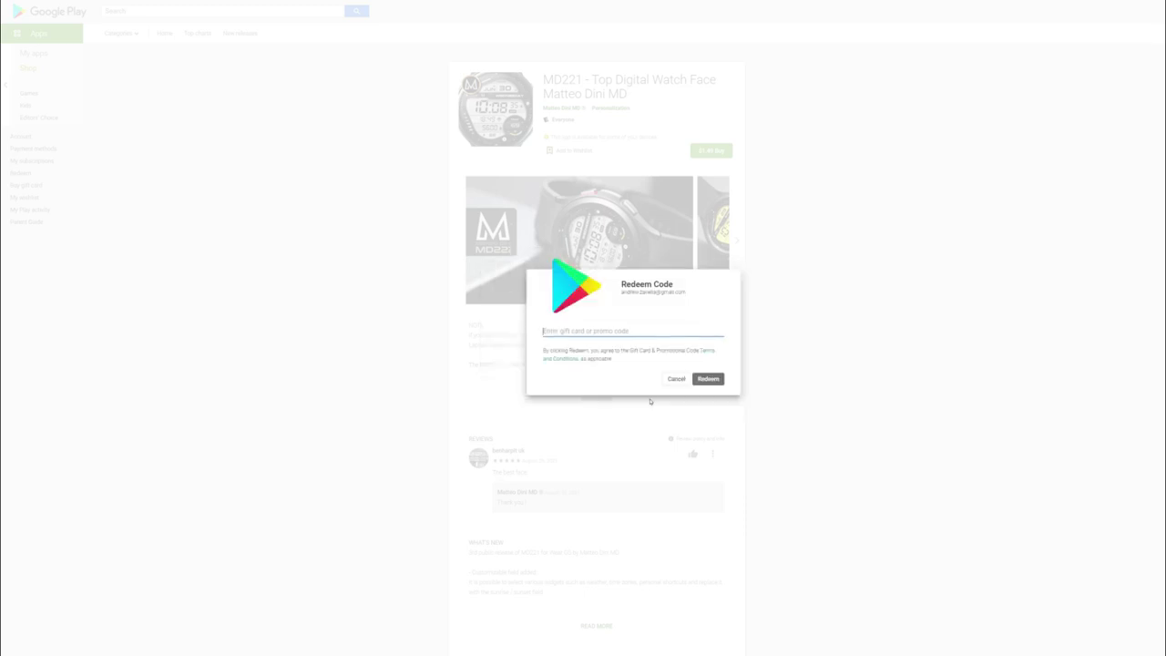
Paste the promo code into the Redeem Code field and redeem it.
right_click(569, 331)
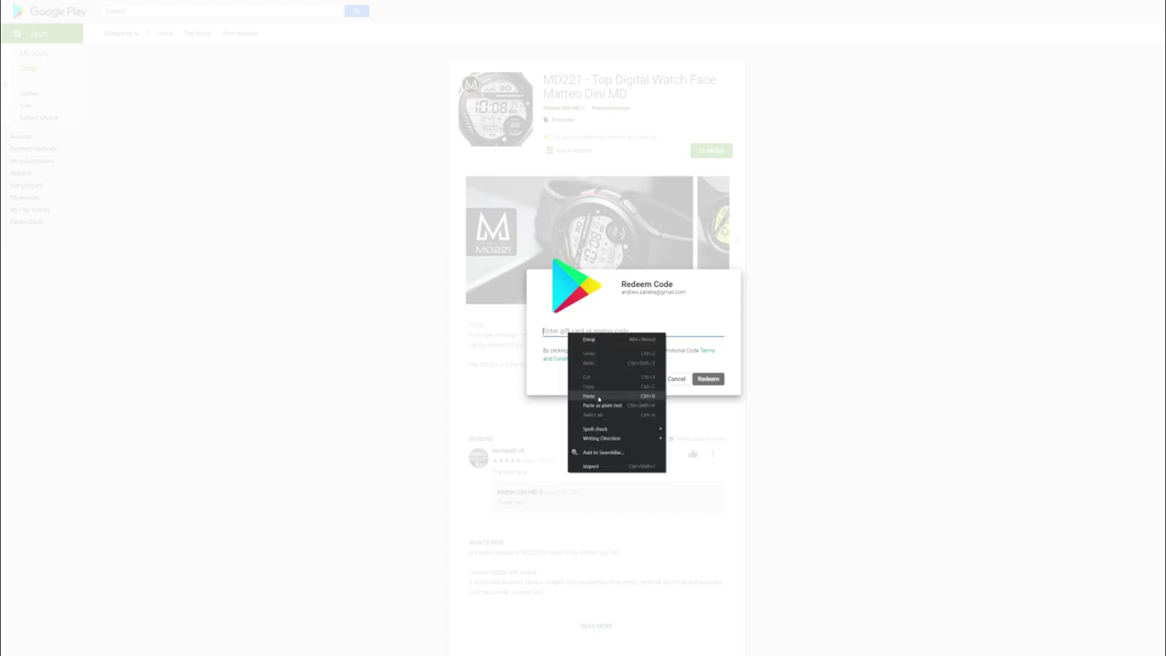
click(599, 399)
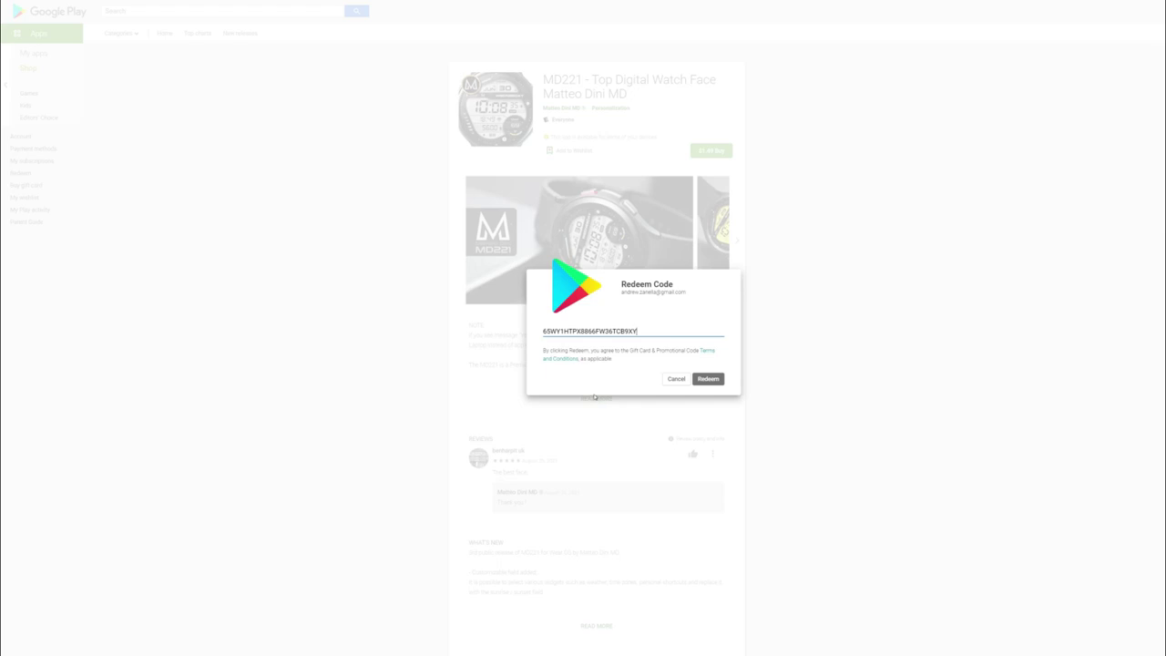
click(709, 384)
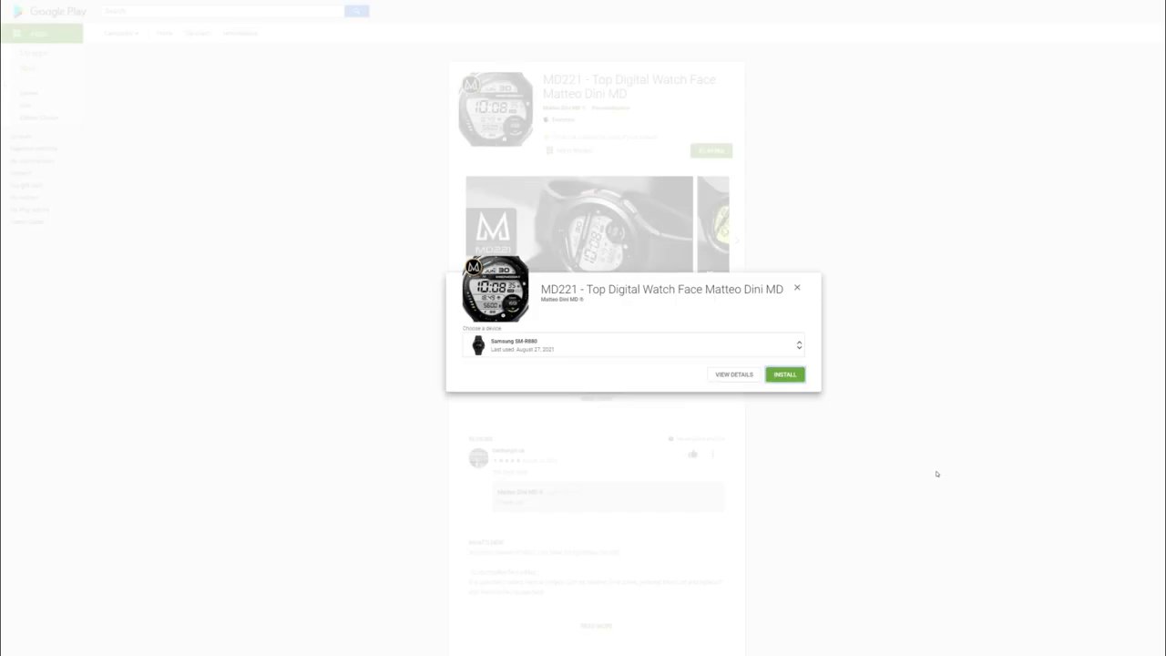
Confirm installing the MD221 watch face on the Samsung SM-R880 watch.
click(777, 382)
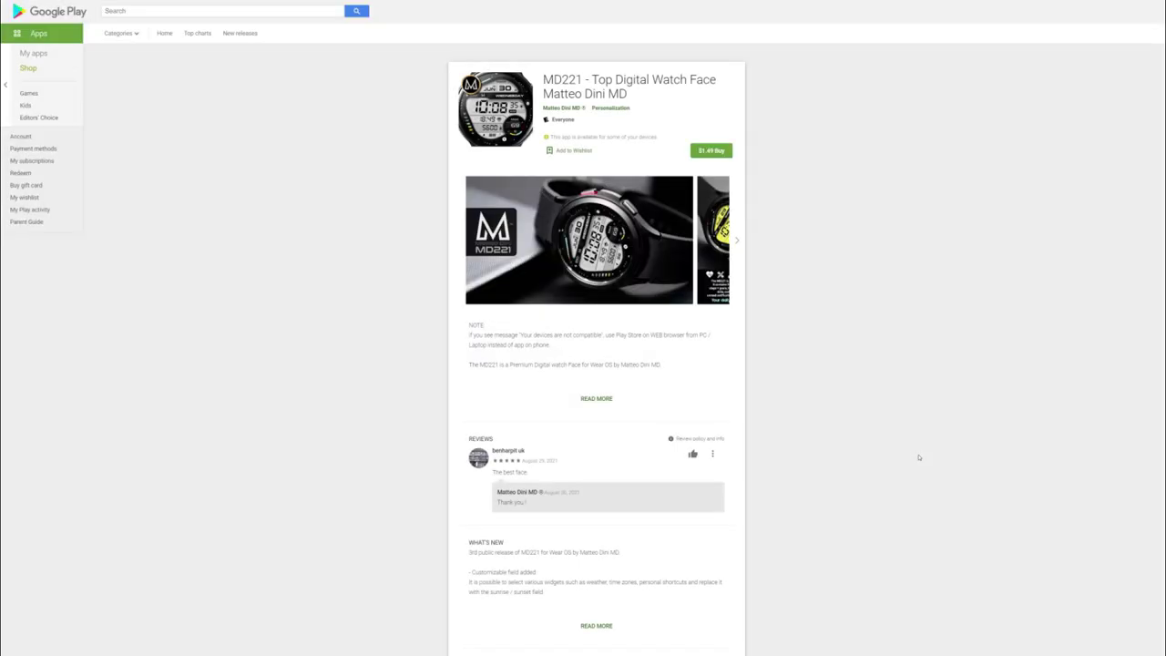